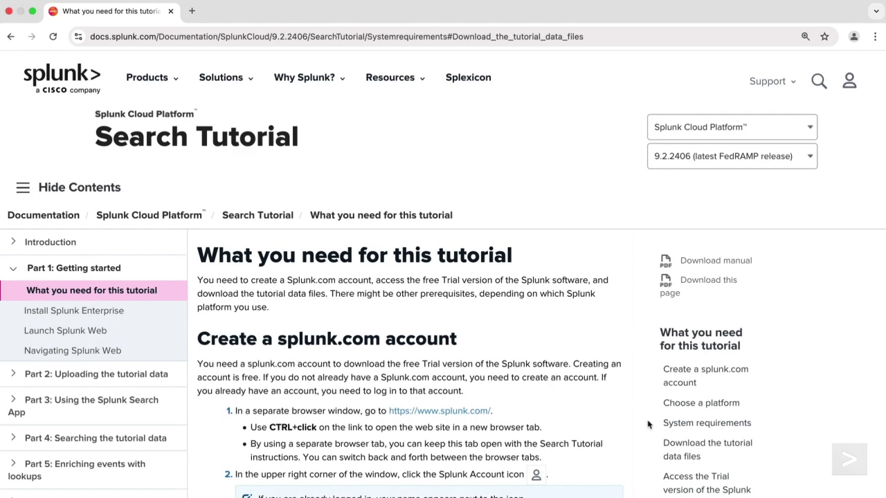
# - Download Prices.csv.zip from the tutorial data files section of the Splunk documentation
pyautogui.click(671, 450)
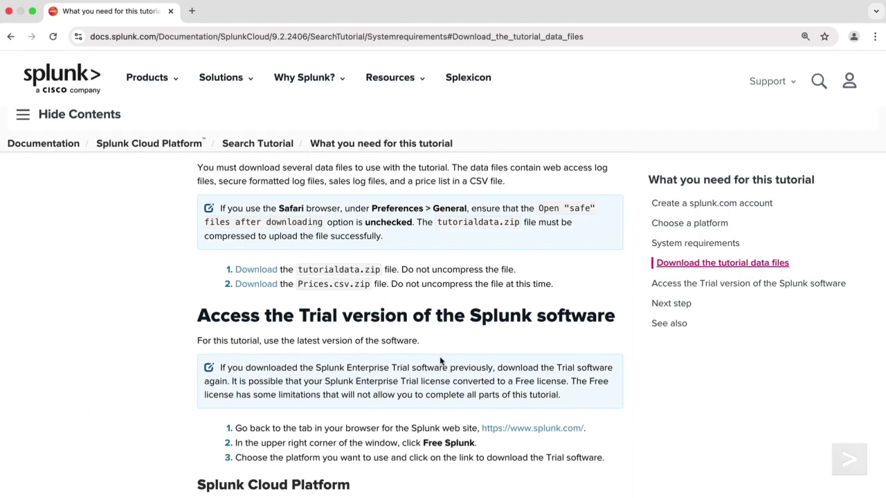
pyautogui.click(267, 290)
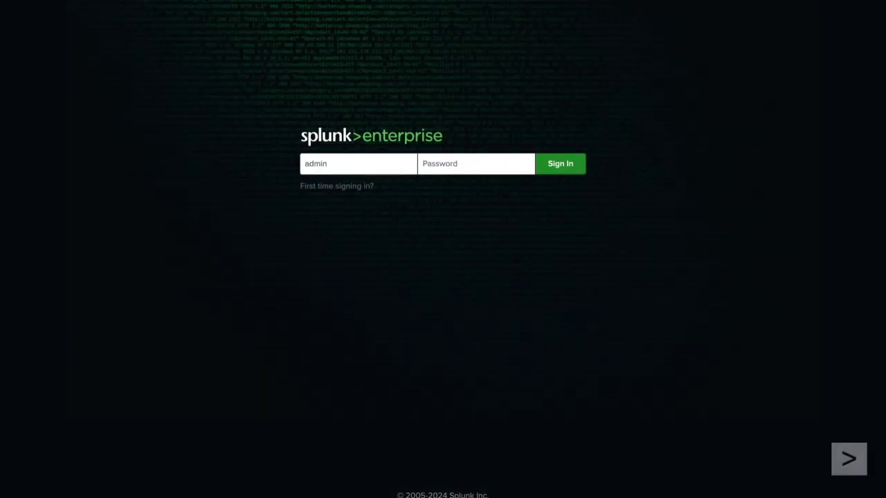
# - Sign in with the admin account password and go to Settings > Lookups
pyautogui.click(461, 164)
pyautogui.write('password')
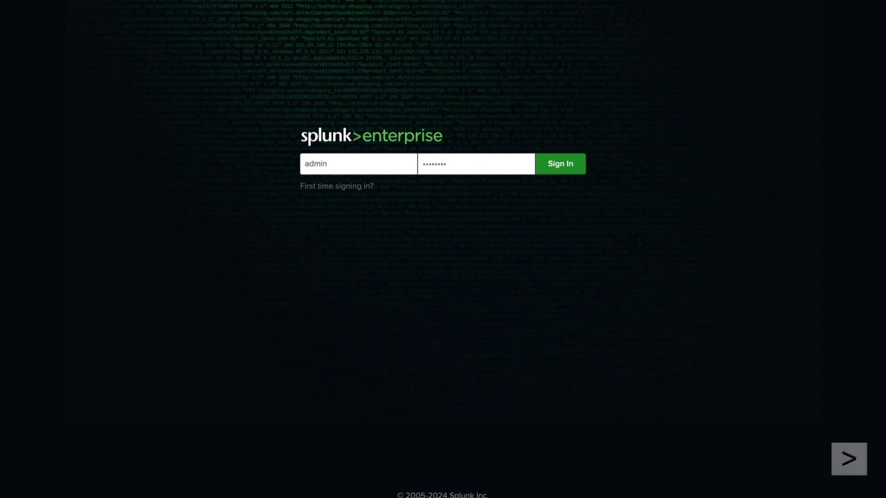
pyautogui.click(551, 168)
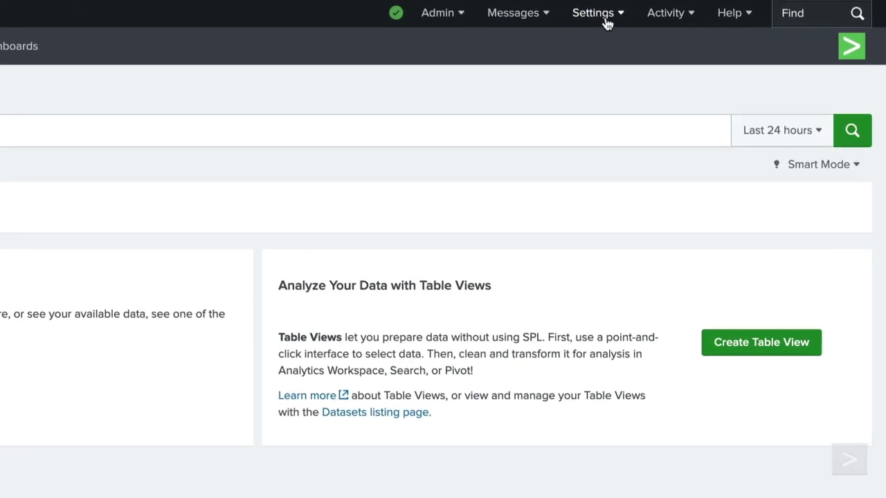
pyautogui.click(603, 20)
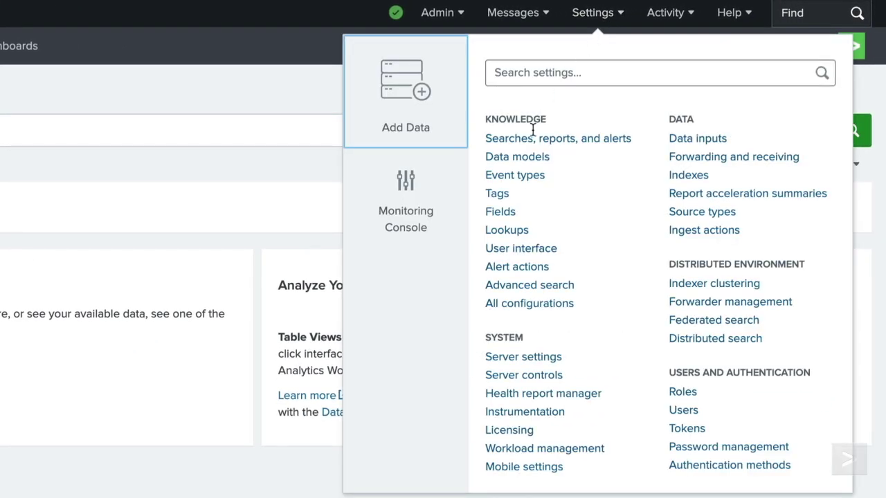
pyautogui.click(516, 238)
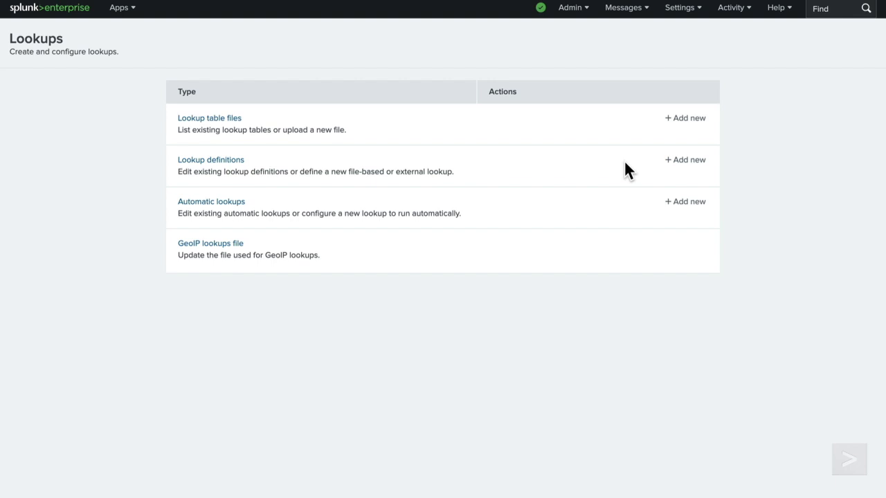
# - Upload prices.csv from Downloads as a lookup table file named prices.csv in the search app
pyautogui.click(673, 120)
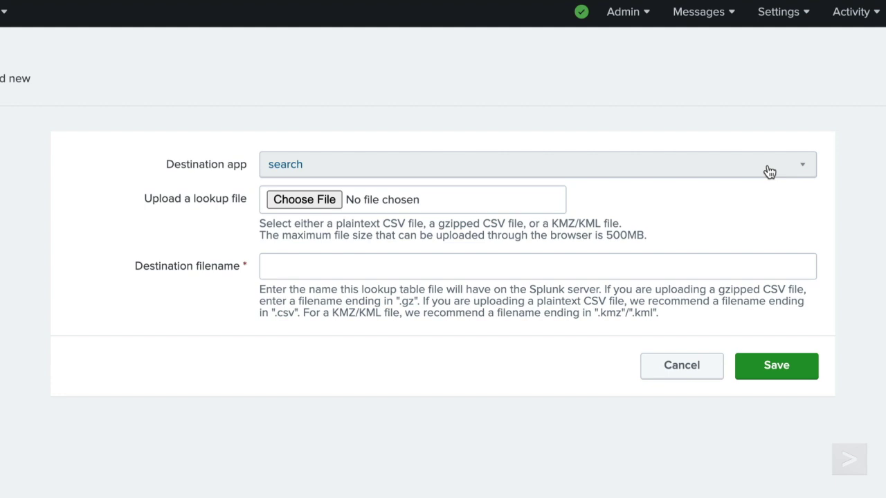
pyautogui.click(770, 172)
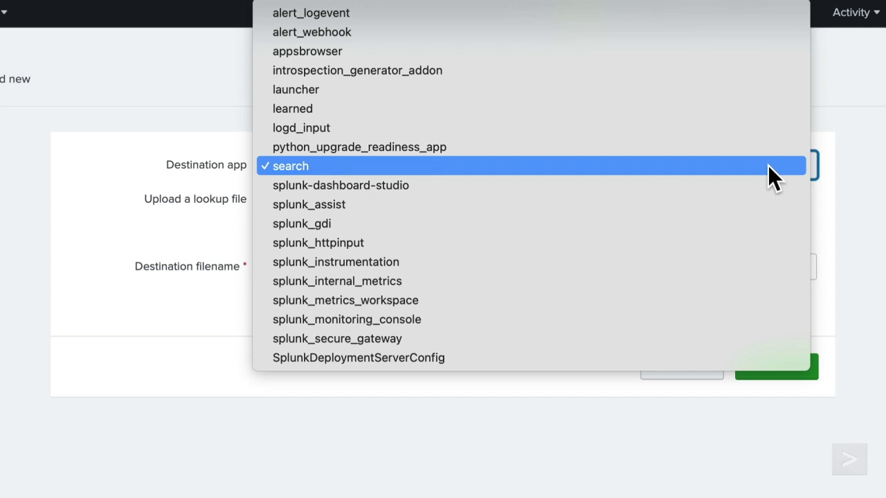
pyautogui.click(768, 171)
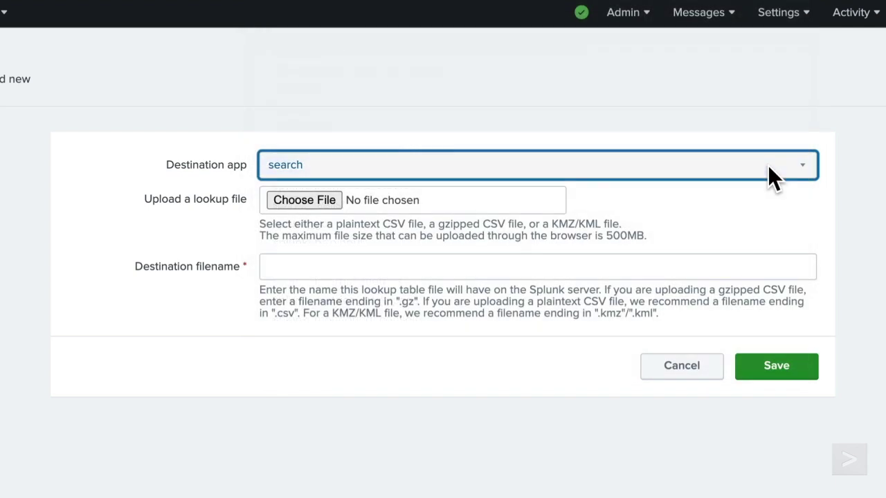
pyautogui.click(327, 204)
pyautogui.click(275, 285)
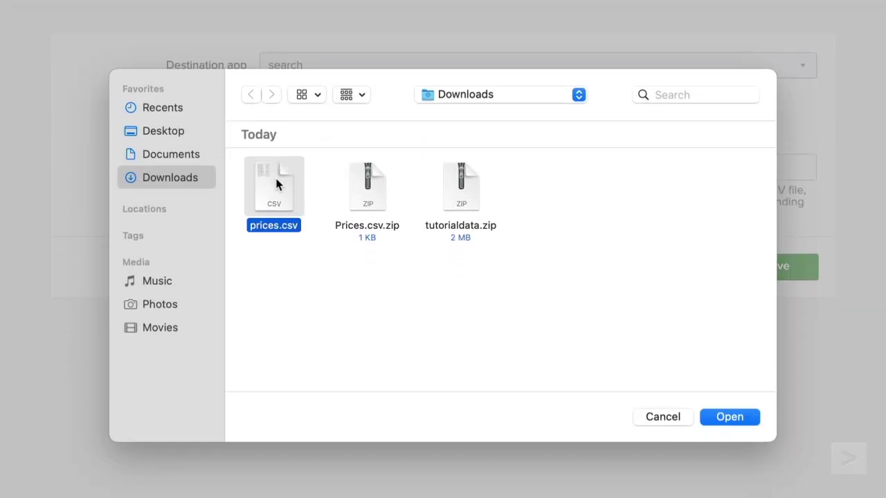
pyautogui.click(718, 414)
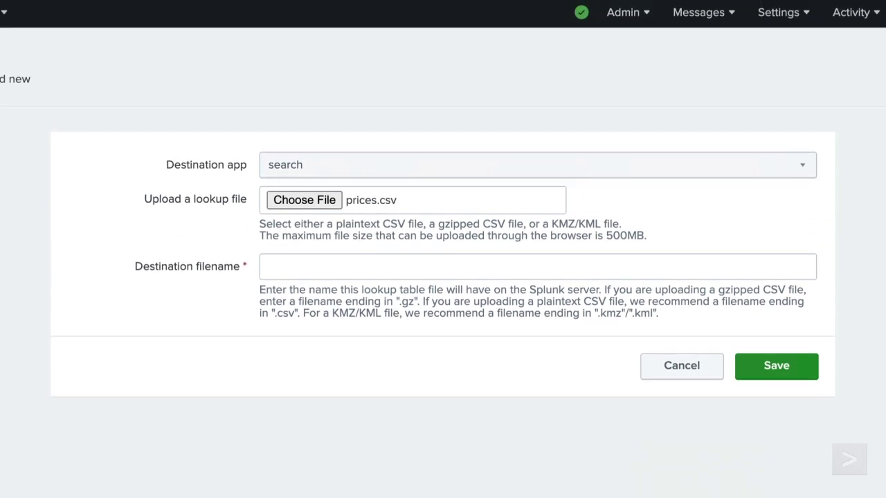
pyautogui.click(541, 271)
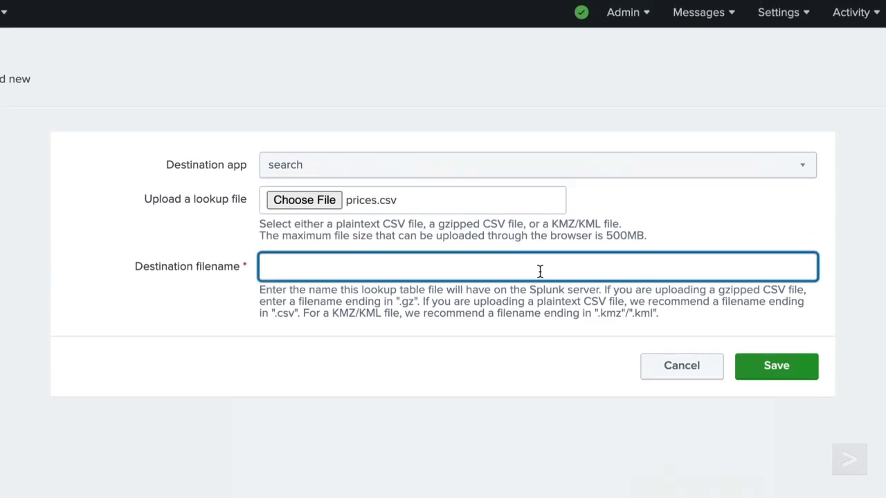
pyautogui.write('prices.csv')
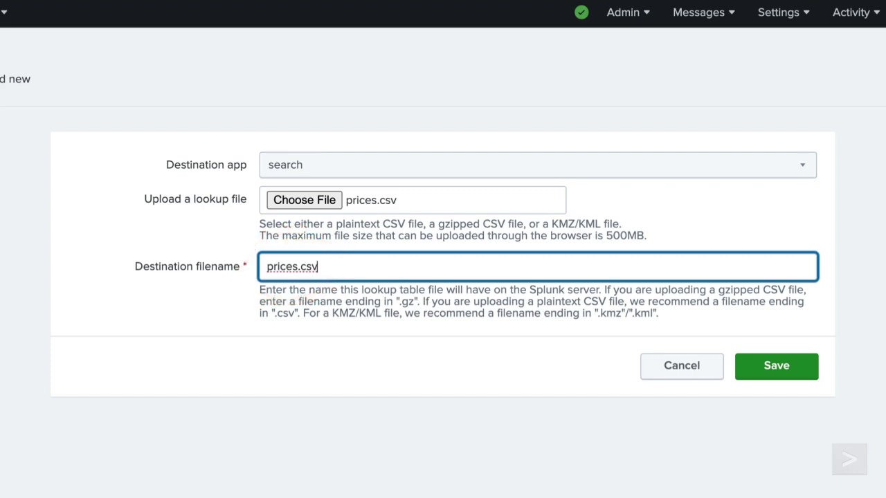
pyautogui.click(789, 368)
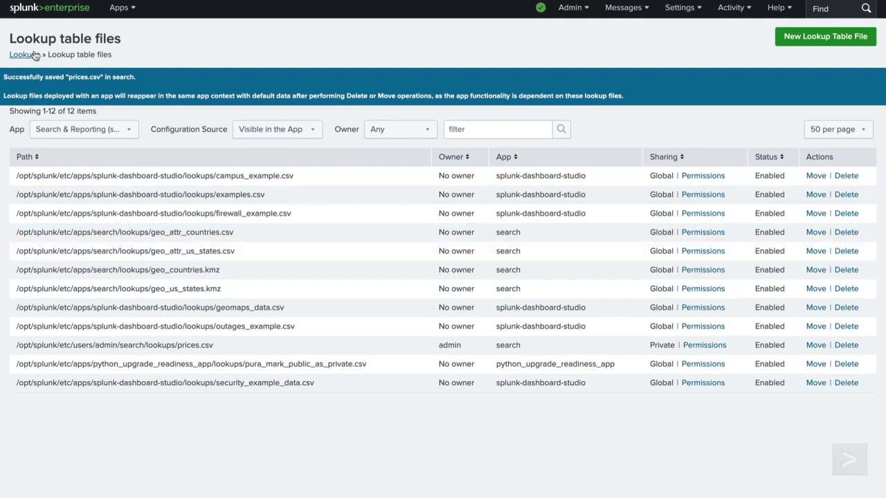
# - Create the file-based lookup definition prices_lookup in the search app using prices.csv
pyautogui.click(35, 57)
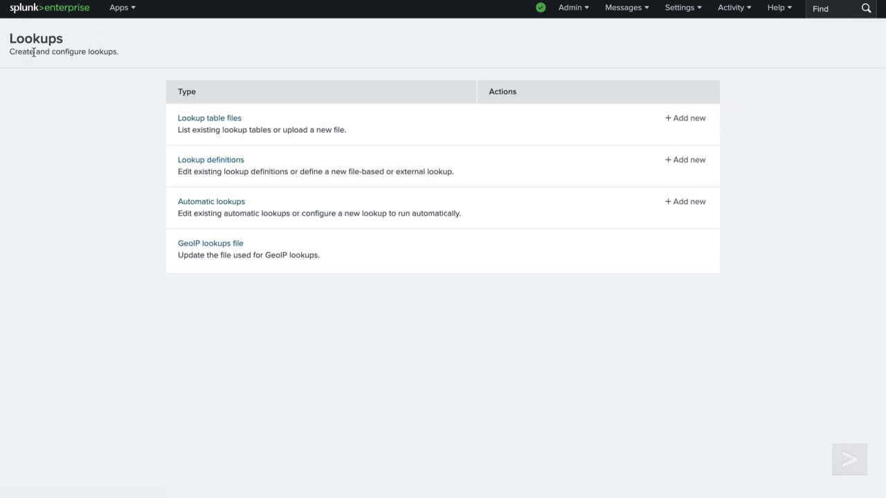
pyautogui.click(679, 166)
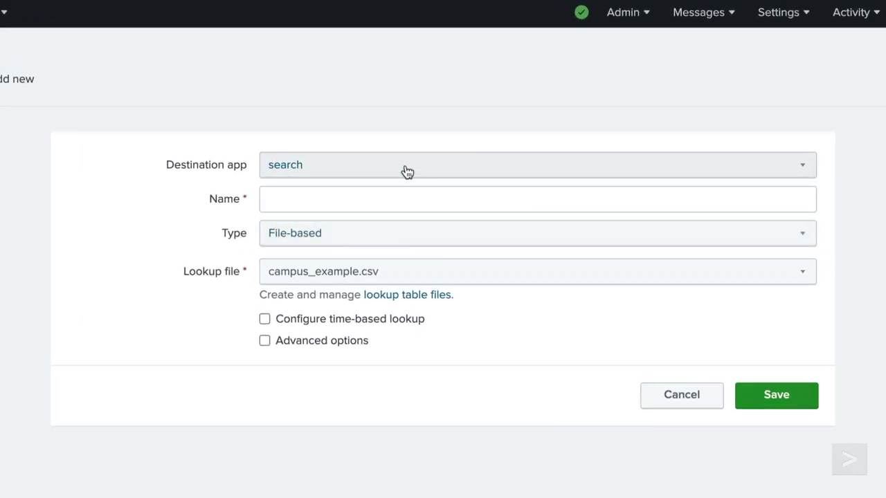
pyautogui.click(407, 171)
pyautogui.click(406, 166)
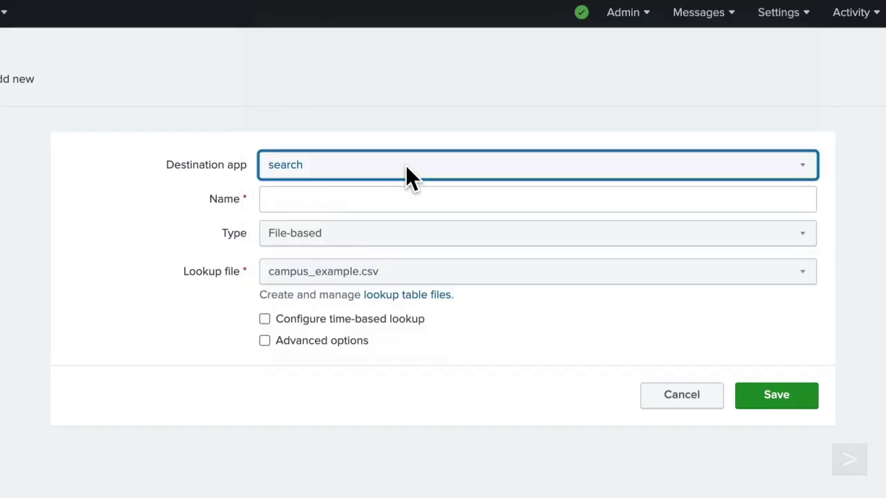
pyautogui.click(412, 198)
pyautogui.write('prices_lookup')
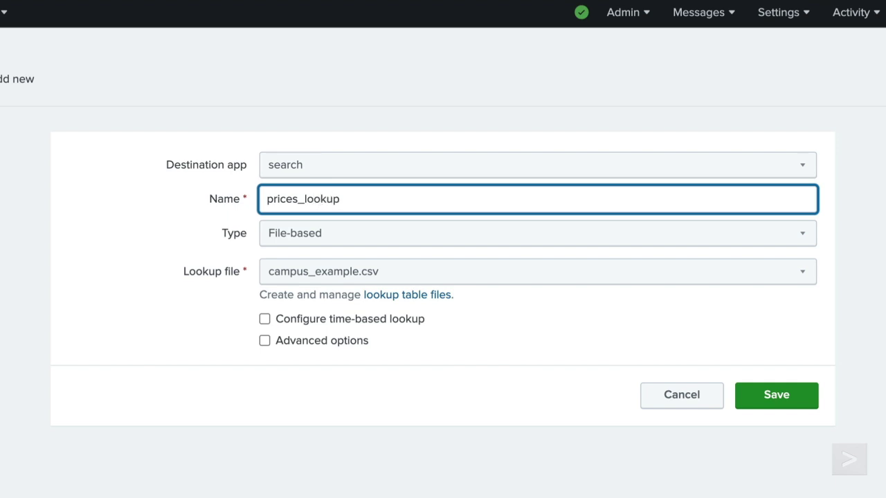
pyautogui.click(373, 234)
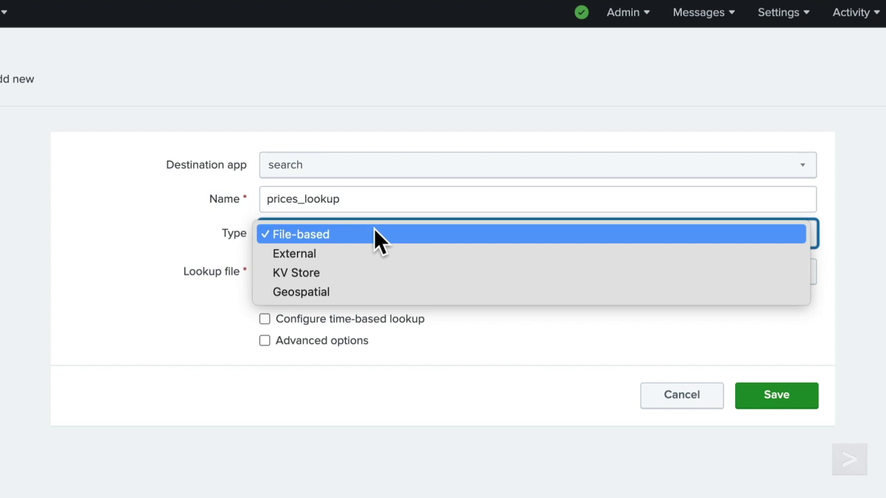
pyautogui.click(373, 235)
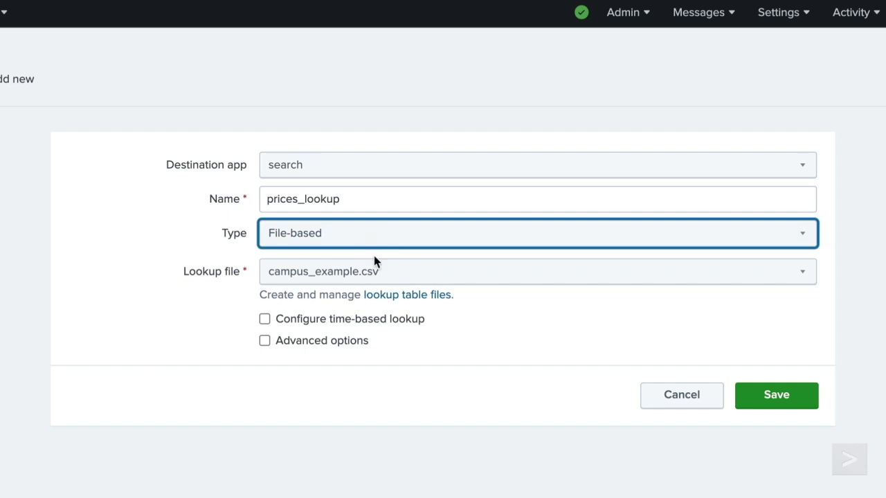
pyautogui.click(393, 271)
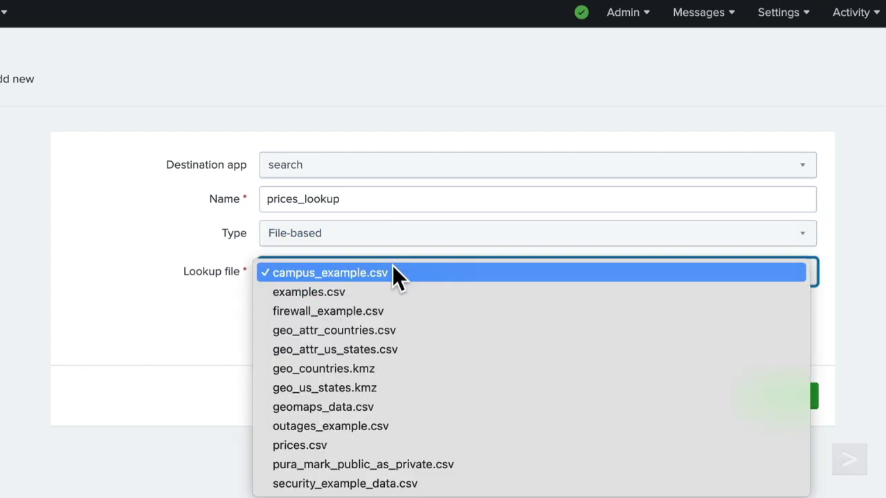
pyautogui.click(322, 445)
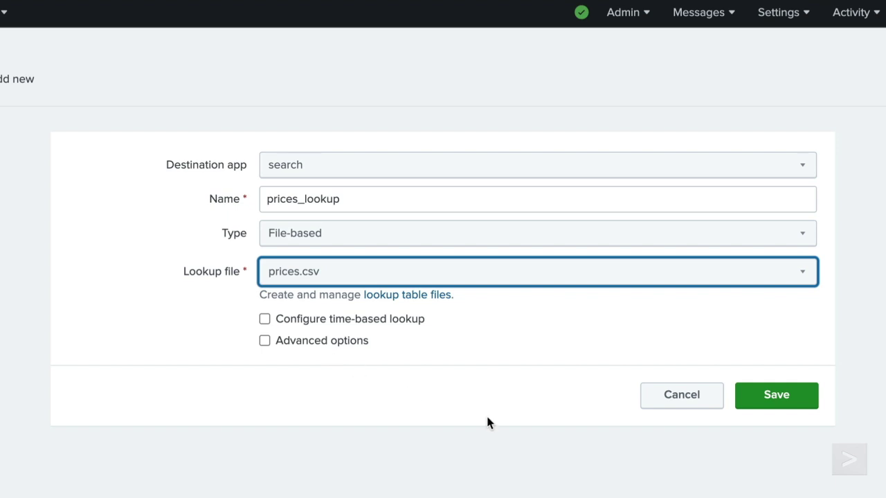
pyautogui.click(798, 397)
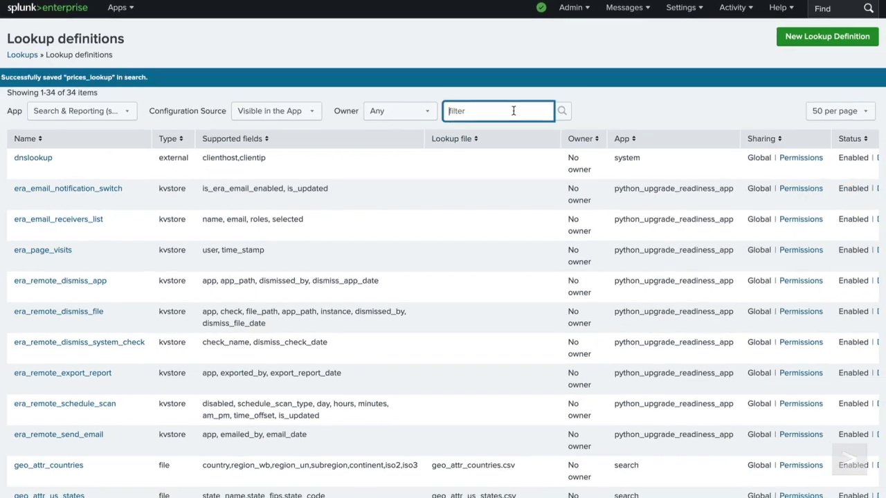
# - Filter lookup definitions for 'prices', then run '| inputlookup prices.csv' to see its 17 rows
pyautogui.write('prices')
pyautogui.click(562, 111)
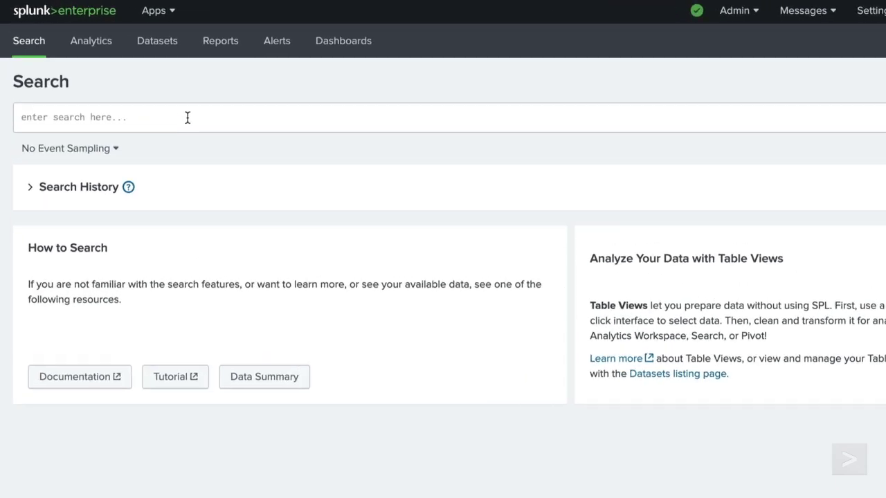
pyautogui.click(145, 90)
pyautogui.write('| inputlookup prices.csv')
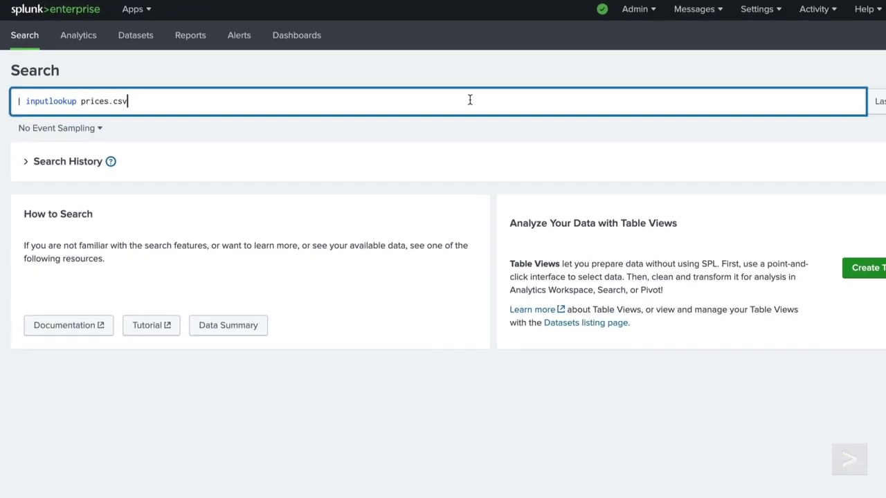
pyautogui.click(862, 91)
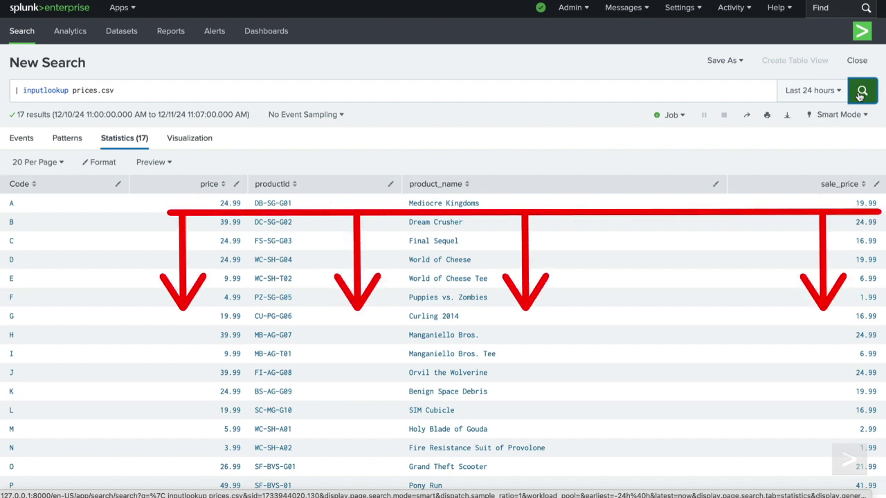
pyautogui.click(25, 36)
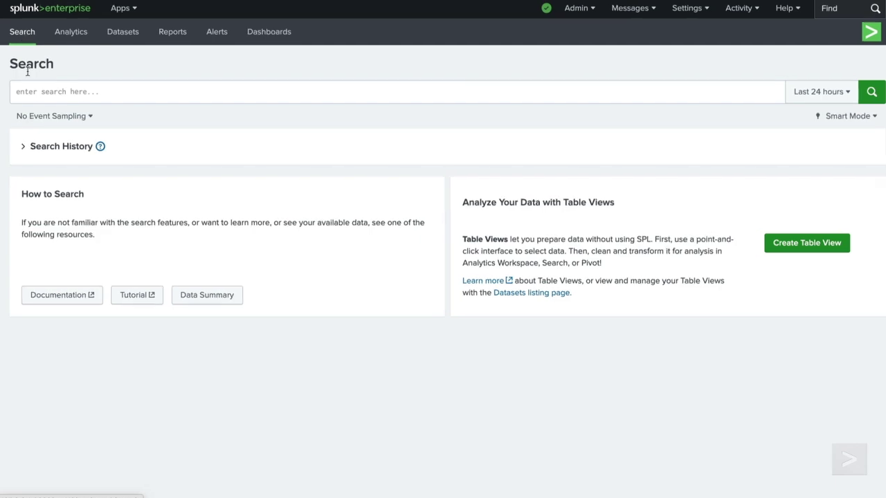
# - Search 'index=main sourcetype=access_combined_wcookie' events
pyautogui.click(102, 94)
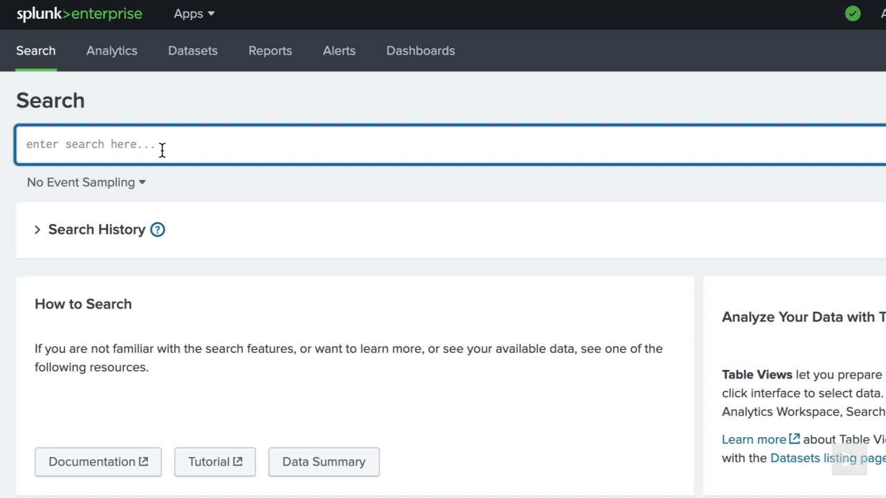
pyautogui.write('index=main ')
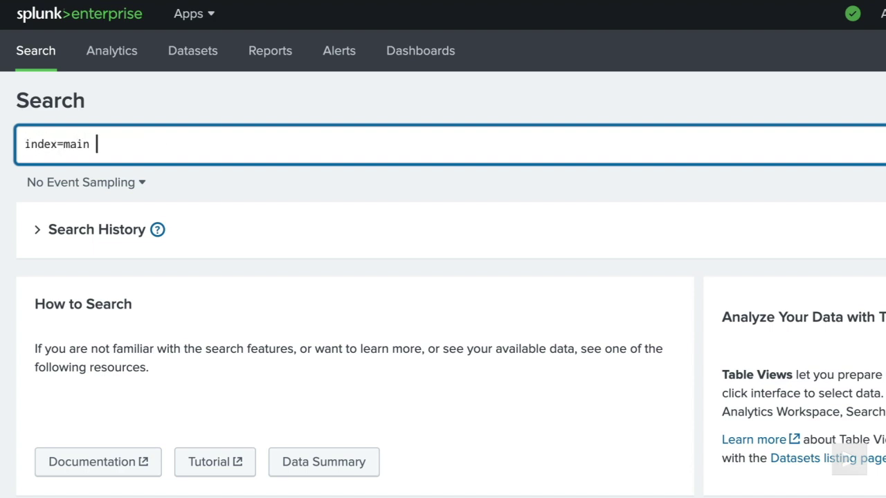
pyautogui.write('sourcetype=acces')
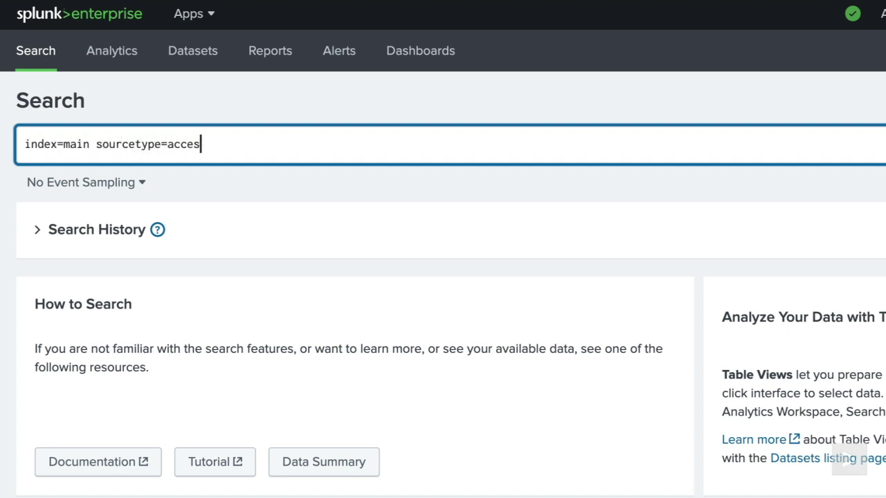
pyautogui.write('s_combined_wcookie')
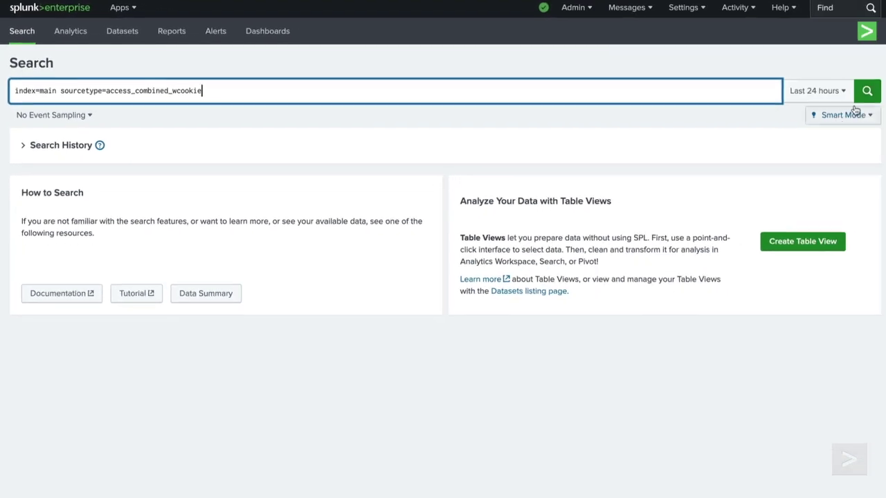
pyautogui.press('Return')
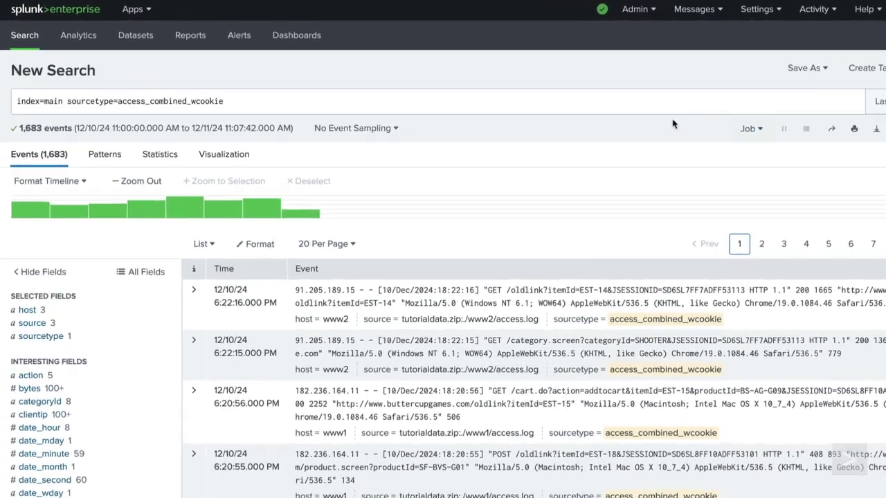
# - Append '| lookup prices.csv productId OUTPUT product_name Code' and rerun, returning 1,683 events
pyautogui.click(584, 102)
pyautogui.hotkey('shift', 'Return')
pyautogui.write('| lookup')
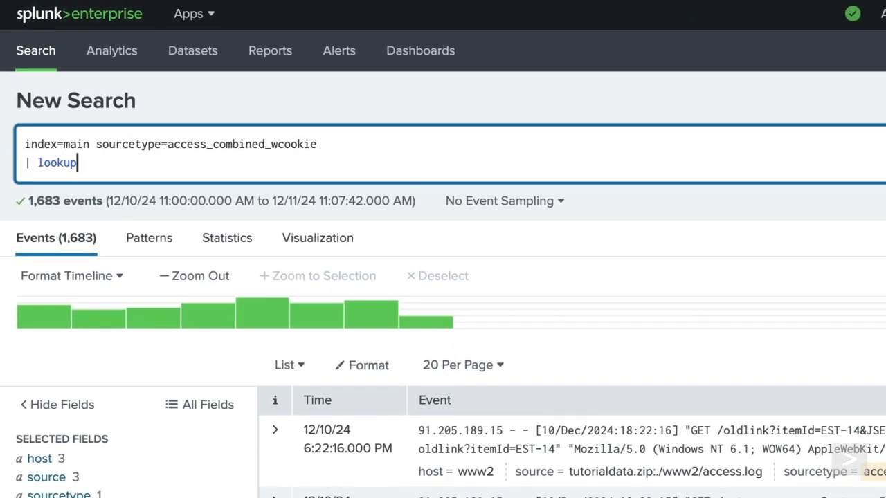
pyautogui.write(' prices.csv productId')
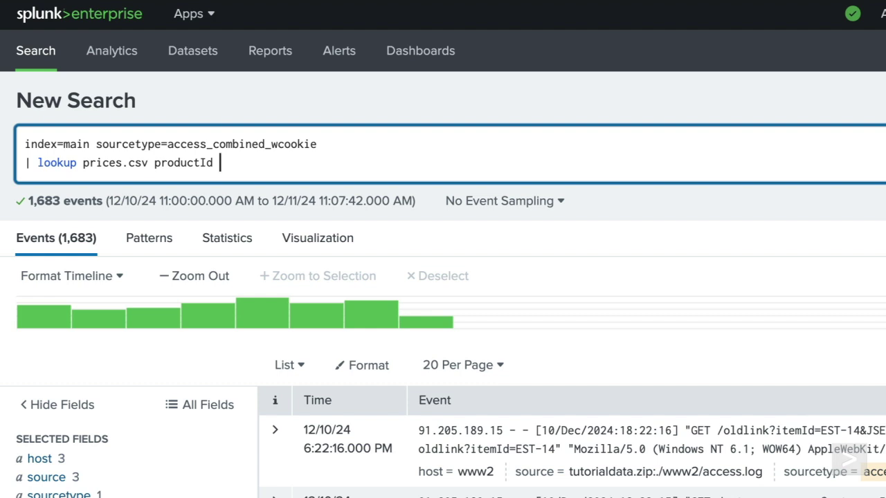
pyautogui.write('OUTPUT product_name Code')
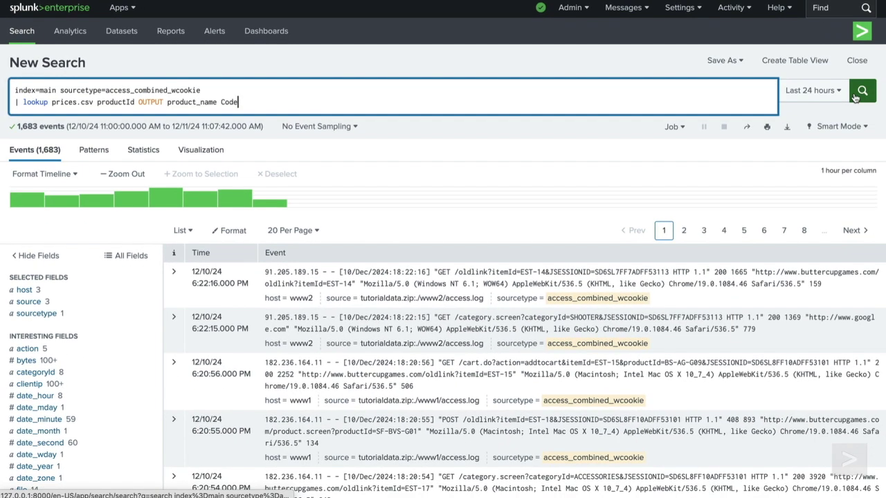
pyautogui.click(859, 92)
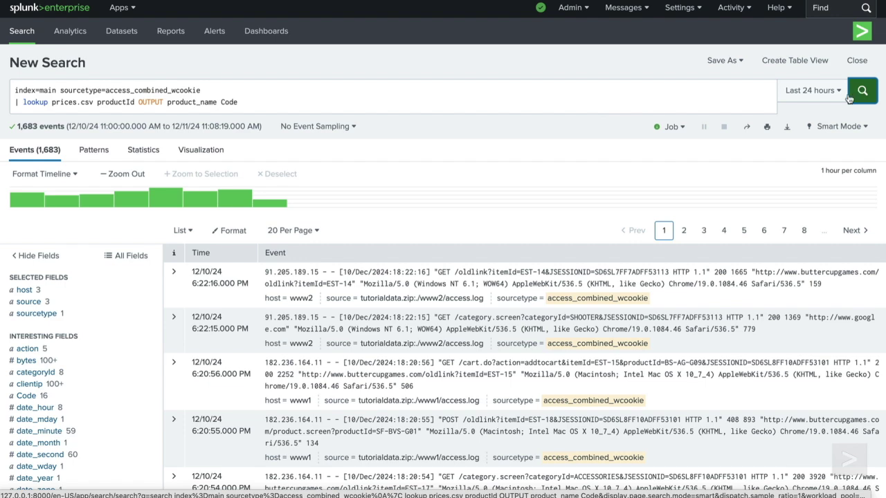
pyautogui.scroll(-2, 133, 317)
pyautogui.scroll(-1, 133, 316)
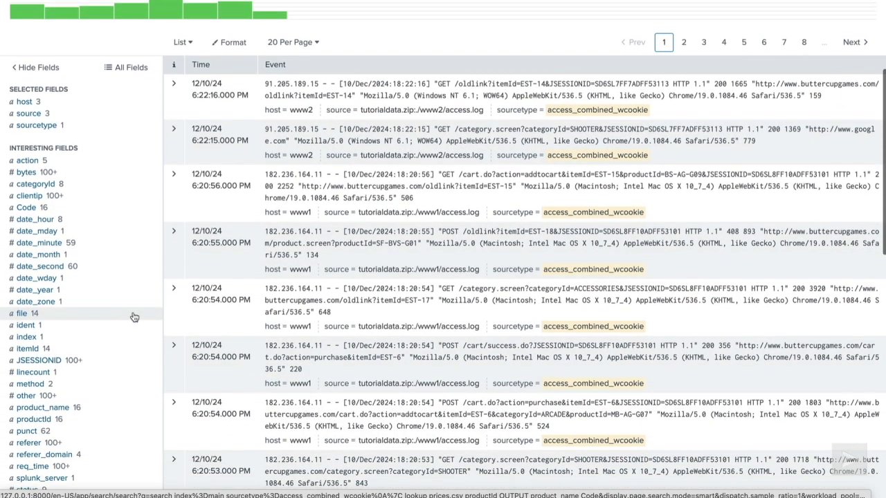
pyautogui.click(79, 408)
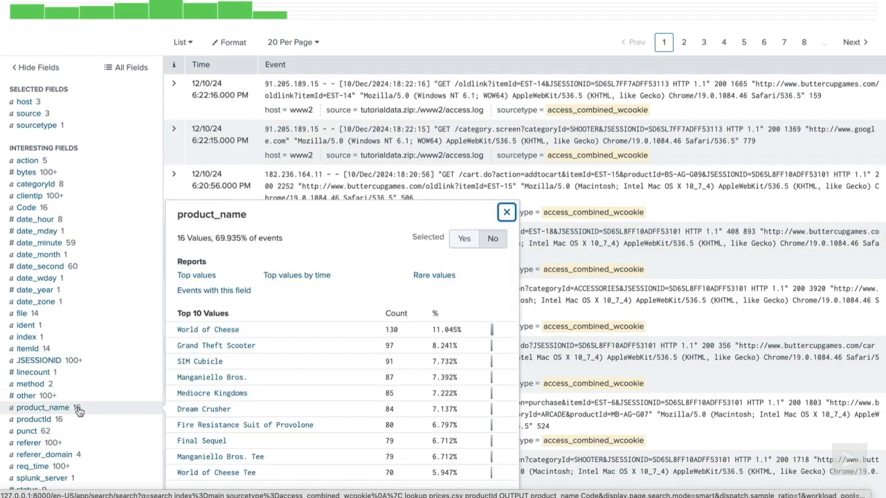
pyautogui.click(113, 211)
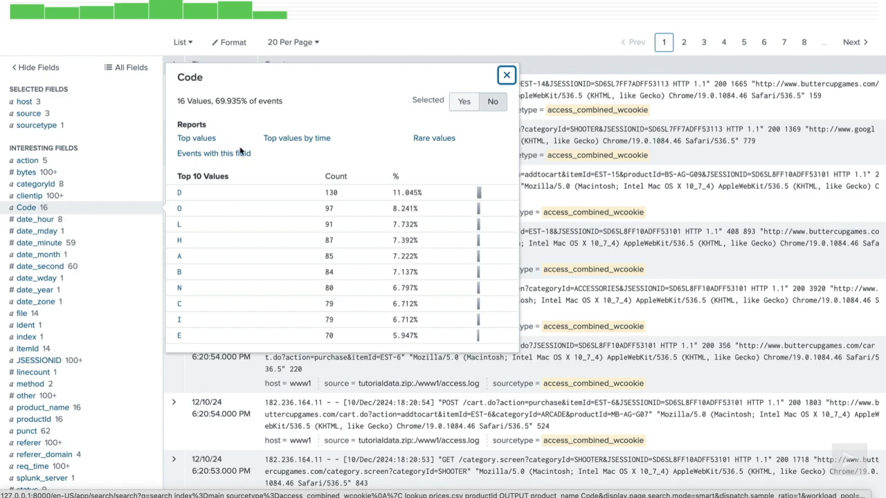
pyautogui.click(507, 75)
pyautogui.scroll(5, 509, 77)
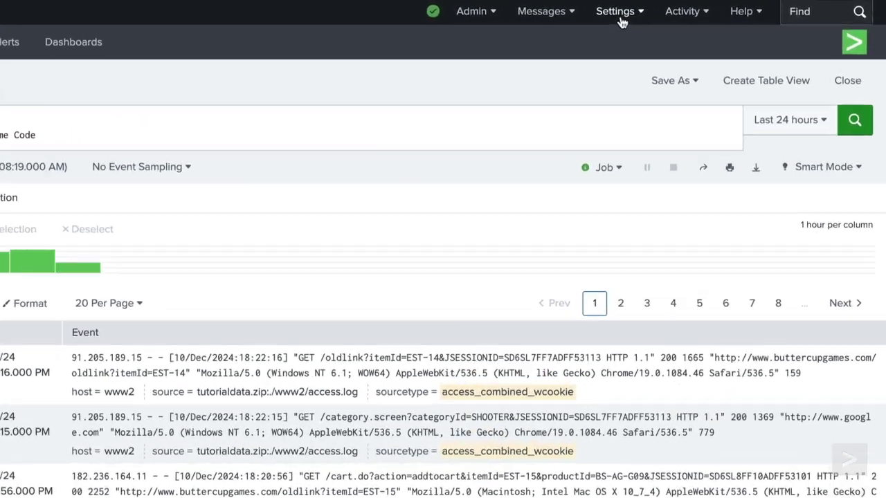
pyautogui.click(620, 13)
# - Start a new automatic lookup in the search app named prices_autolookup
pyautogui.click(516, 230)
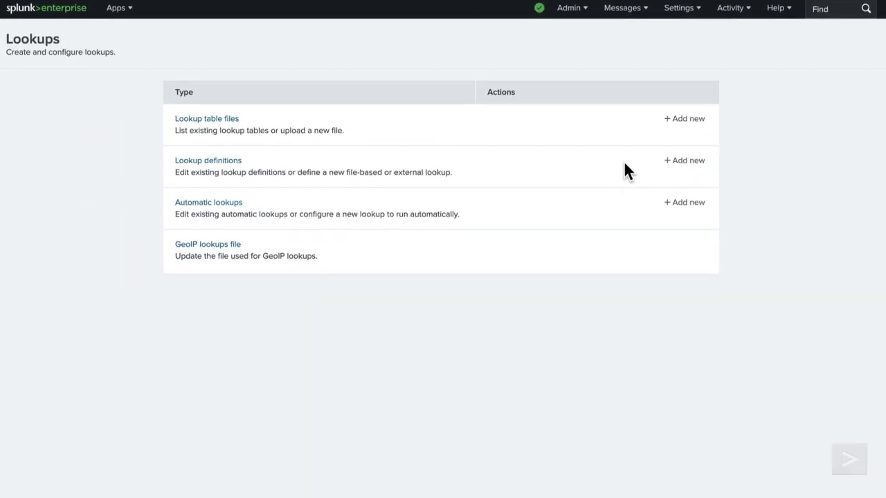
pyautogui.click(690, 206)
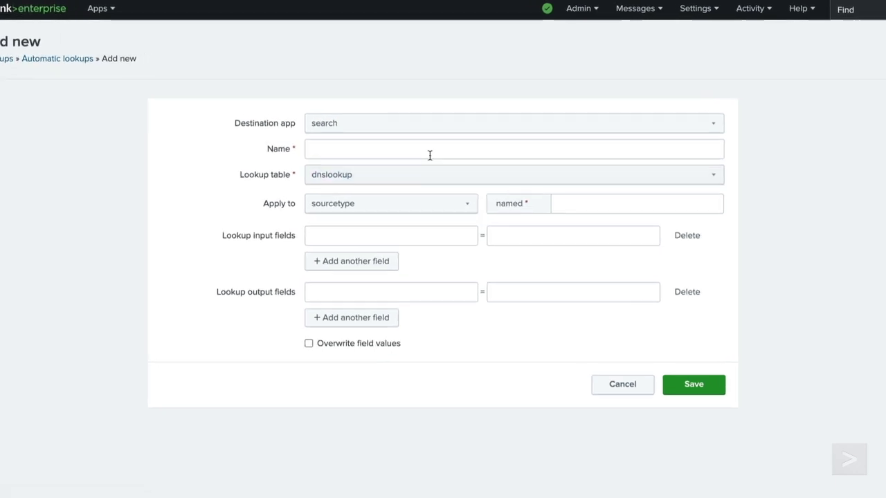
pyautogui.click(409, 117)
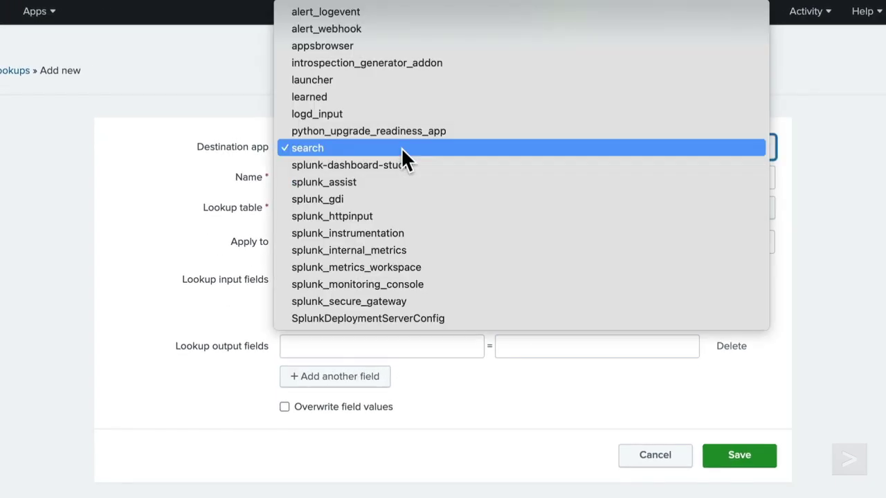
pyautogui.click(401, 148)
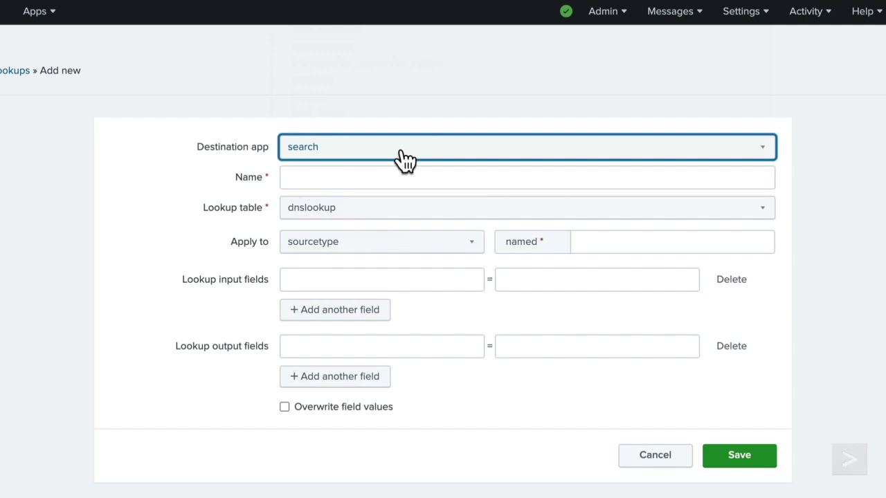
pyautogui.click(396, 173)
pyautogui.write('prices_a')
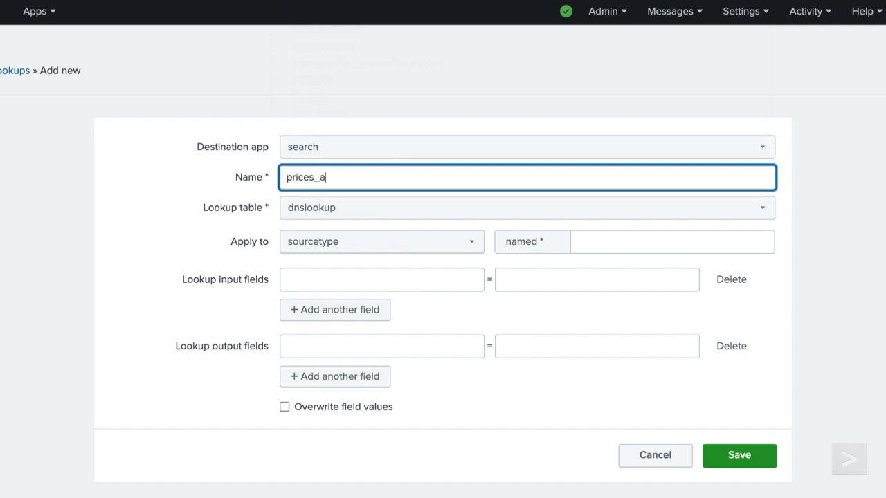
pyautogui.write('utolookup')
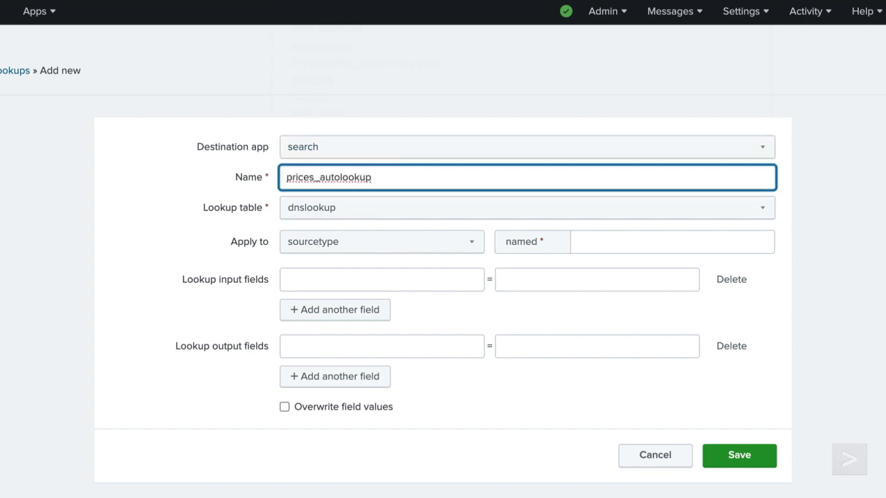
# - Select prices_lookup as the lookup table and apply it to sourcetype access_combined_wcookie
pyautogui.click(379, 213)
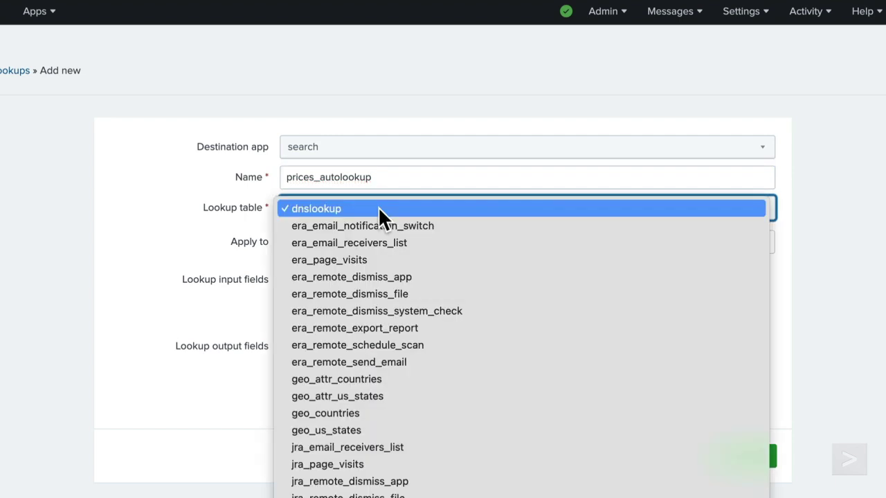
pyautogui.scroll(-5, 461, 293)
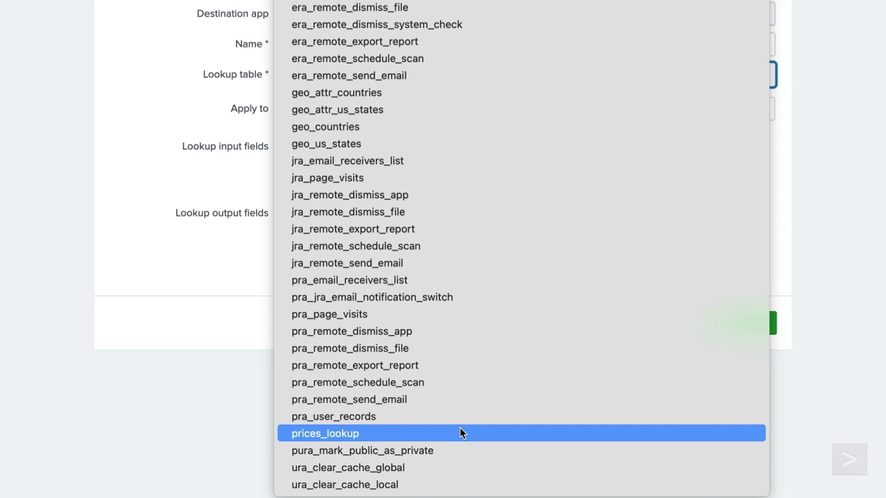
pyautogui.click(460, 432)
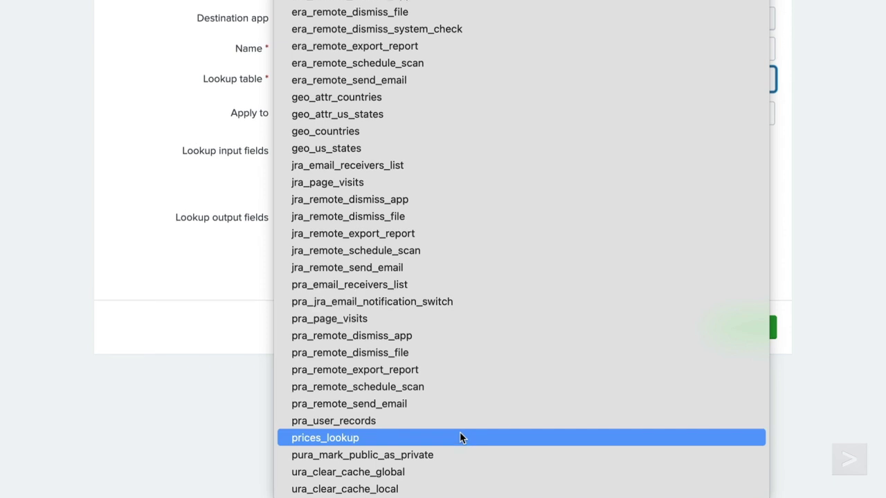
pyautogui.press('Tab')
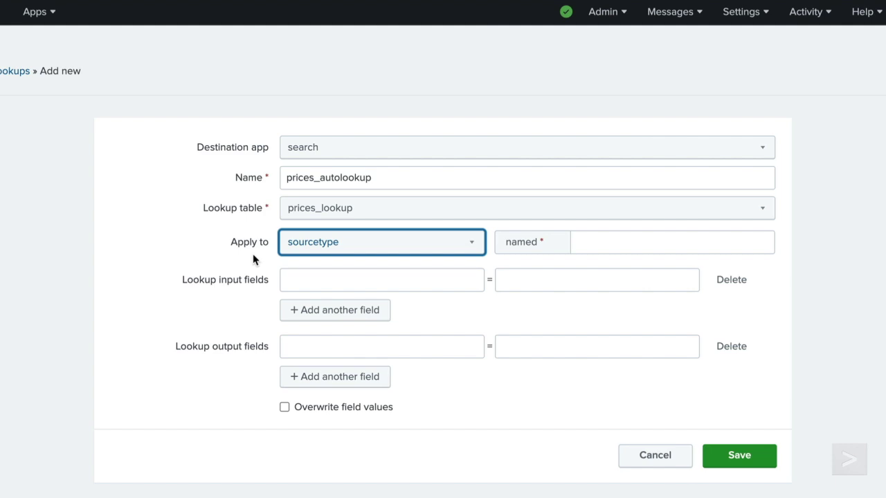
pyautogui.click(611, 245)
pyautogui.write('access_c')
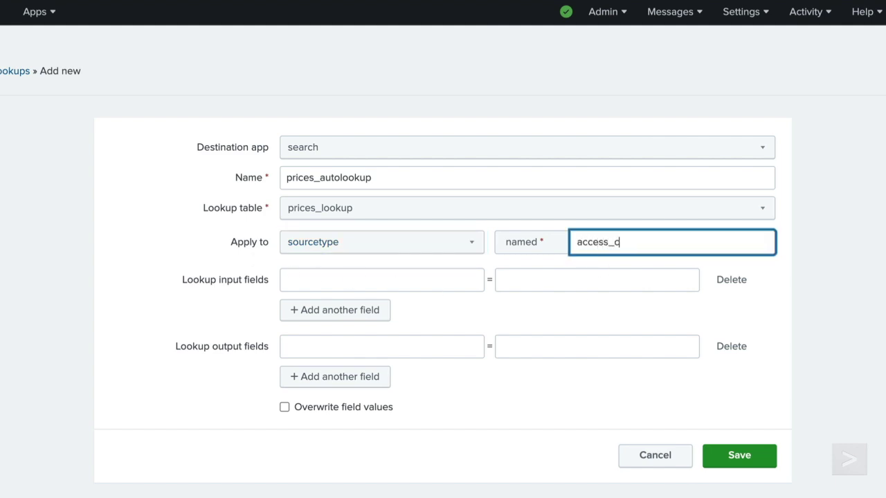
pyautogui.write('ombined_wcookie')
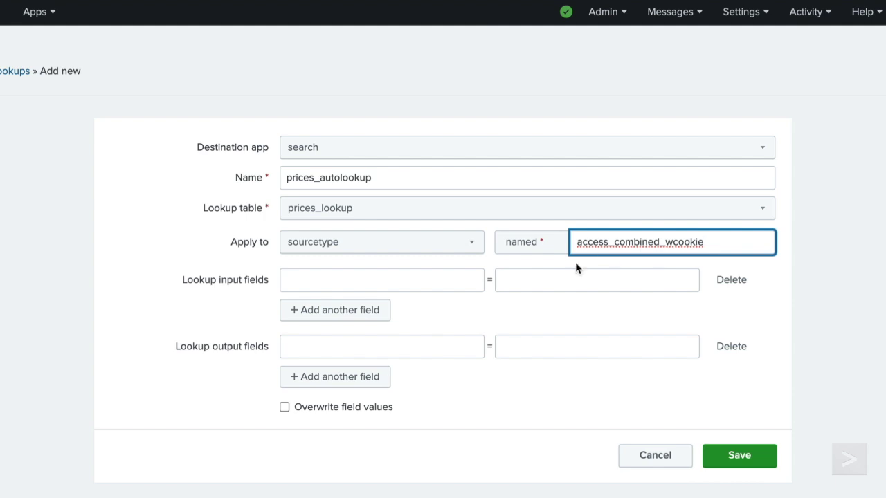
# - Map the lookup input field productId to the event field productId
pyautogui.click(442, 279)
pyautogui.write('productId')
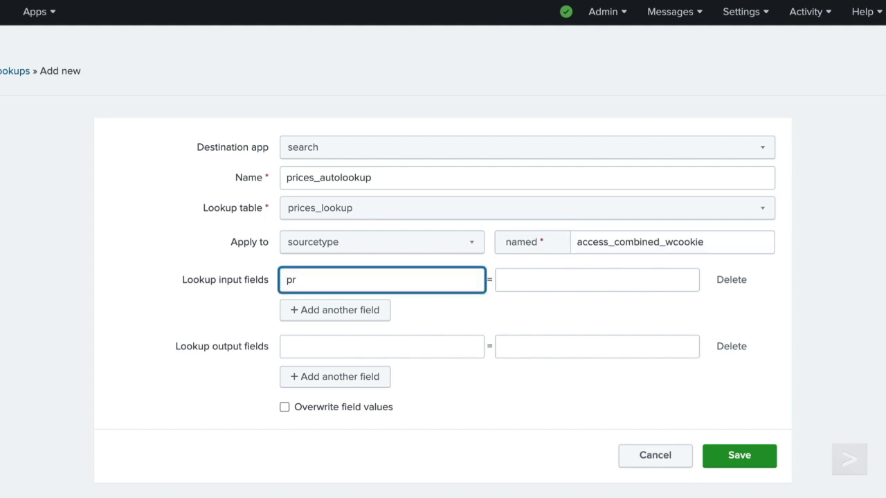
pyautogui.click(569, 282)
pyautogui.write('productId')
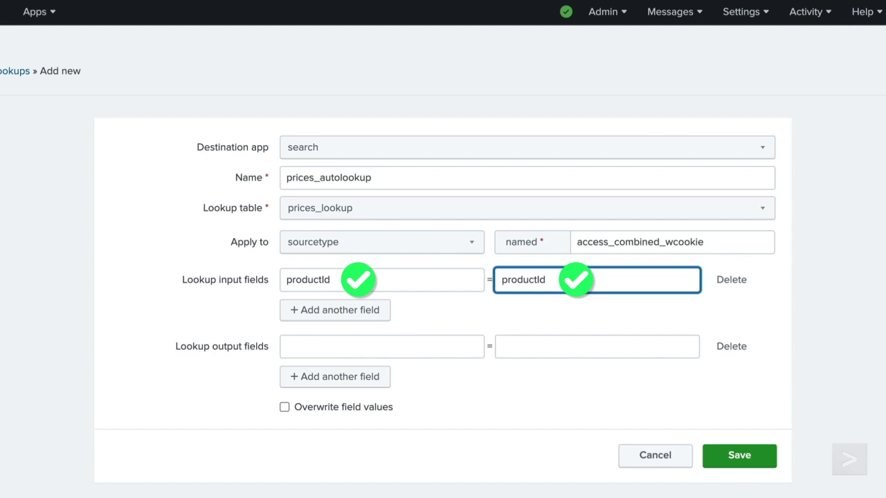
pyautogui.click(402, 348)
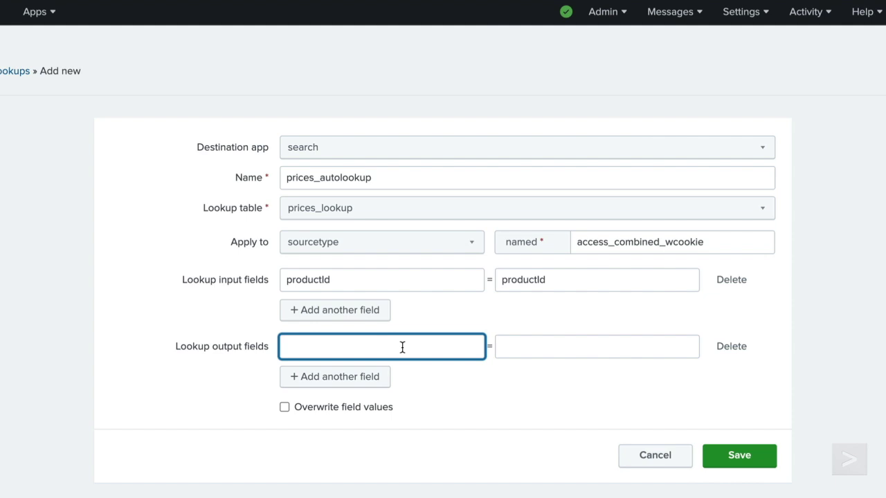
# - Output product_name as productName and price as price
pyautogui.write('product_name')
pyautogui.click(528, 348)
pyautogui.write('productName')
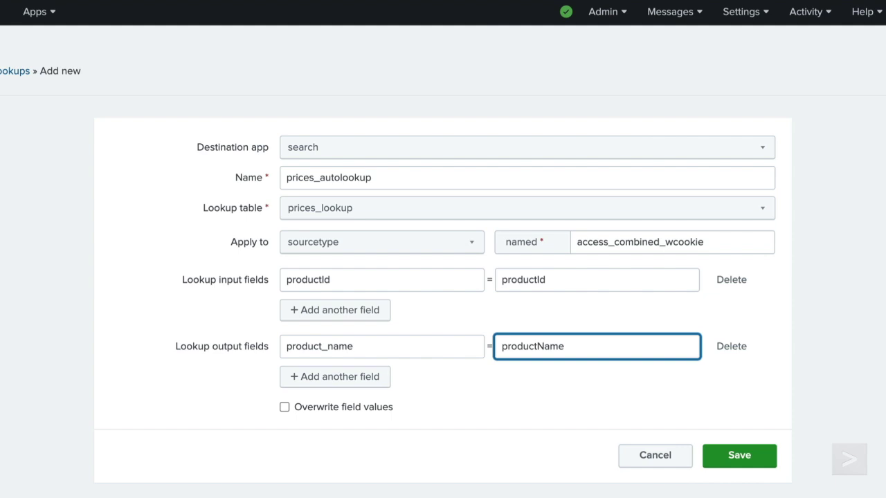
pyautogui.scroll(-1, 367, 311)
pyautogui.click(362, 283)
pyautogui.click(362, 280)
pyautogui.write('price')
pyautogui.press('Tab')
pyautogui.write('price')
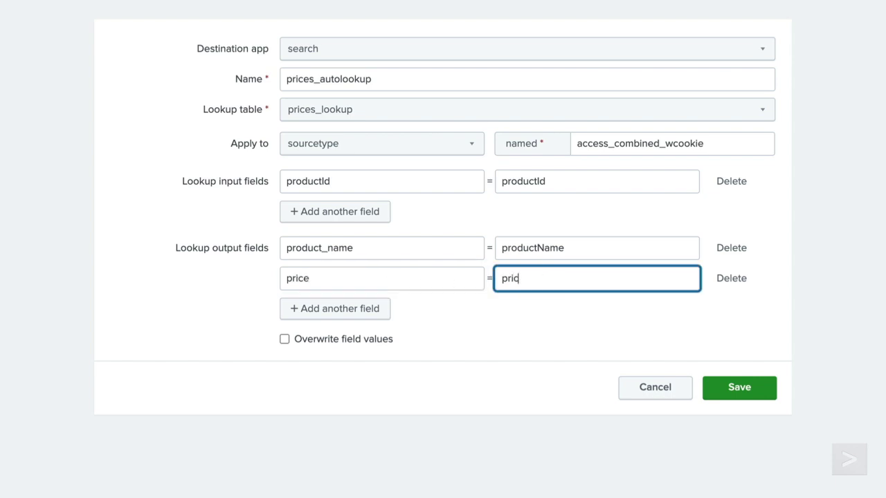
# - Add sale_price=sale_price and Code=Code outputs, then save prices_autolookup
pyautogui.click(370, 309)
pyautogui.write('sale_price')
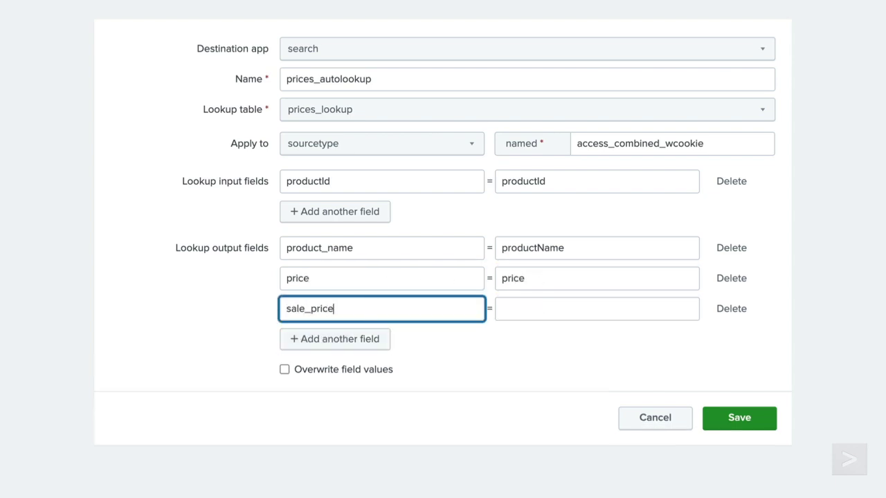
pyautogui.click(526, 311)
pyautogui.write('sale_price')
pyautogui.click(362, 340)
pyautogui.write('Code')
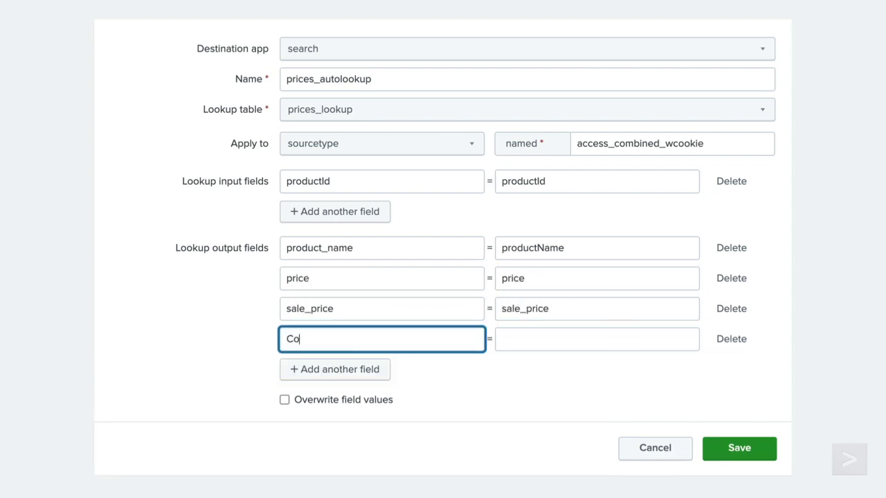
pyautogui.click(545, 340)
pyautogui.write('Code')
pyautogui.click(487, 366)
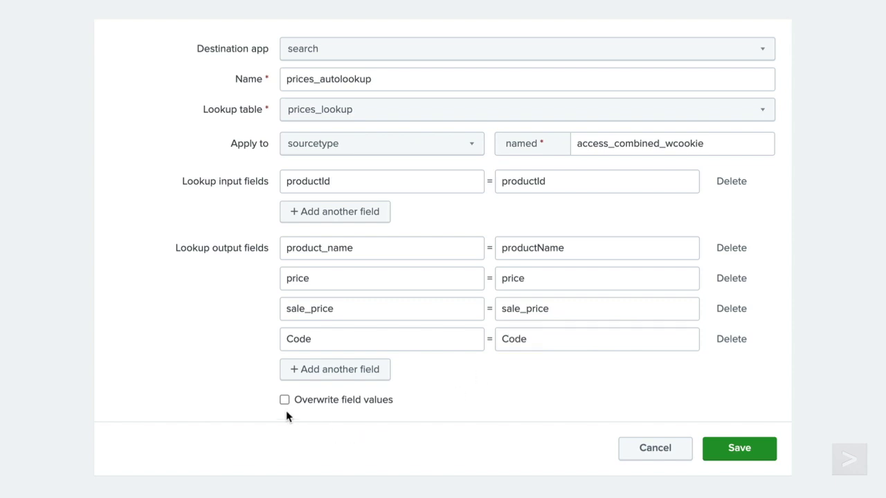
pyautogui.click(741, 452)
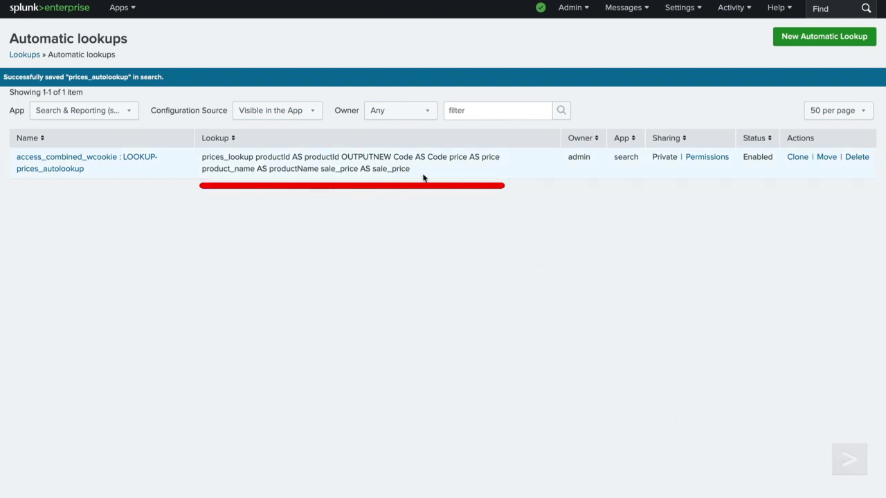
# - Return to the Search page from the Automatic lookups list
pyautogui.click(88, 12)
# - Search index=main sourcetype=access_combined_wcookie and check productName's top values among the new lookup fields
pyautogui.write('in')
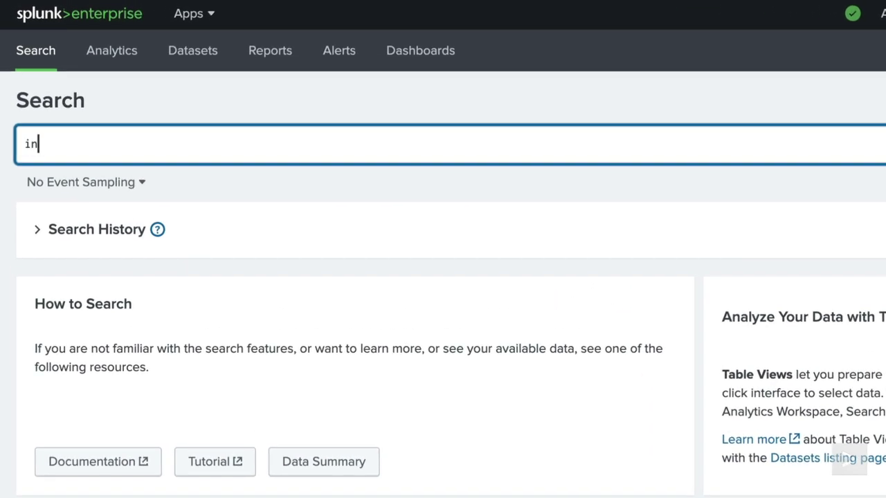
pyautogui.write('dex=main sourcetype=access_combined_wcookie')
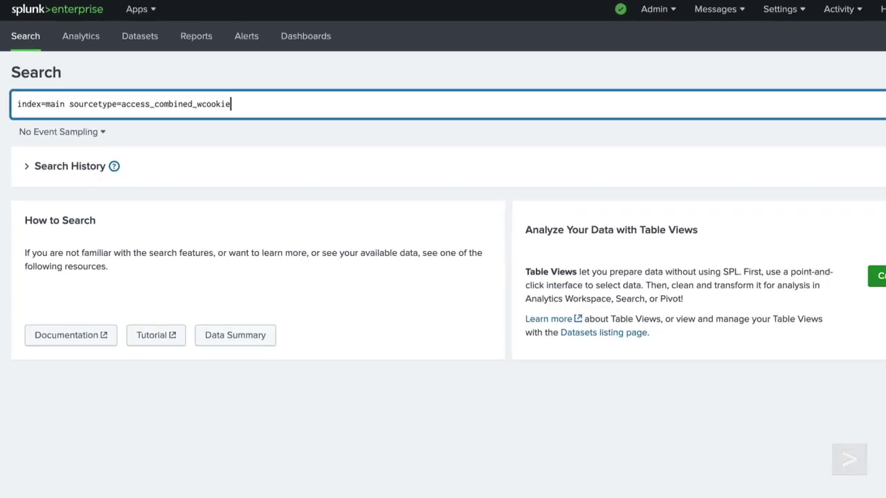
pyautogui.press('Return')
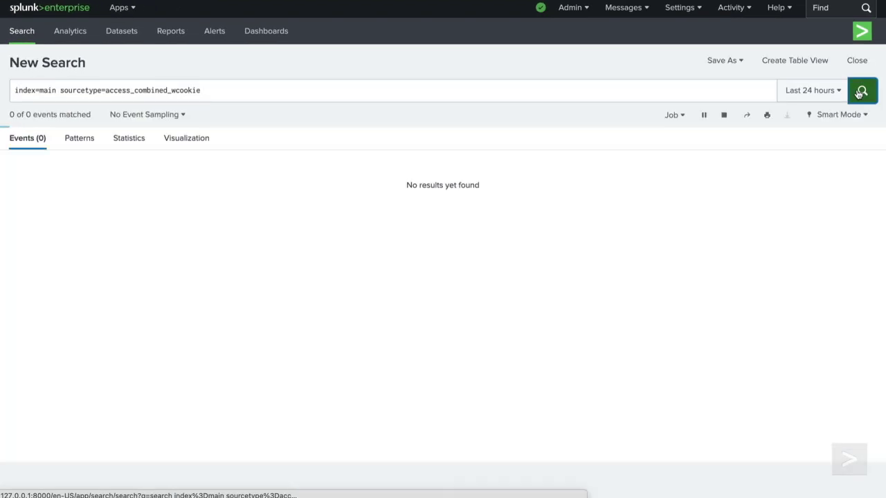
pyautogui.scroll(-5, 132, 312)
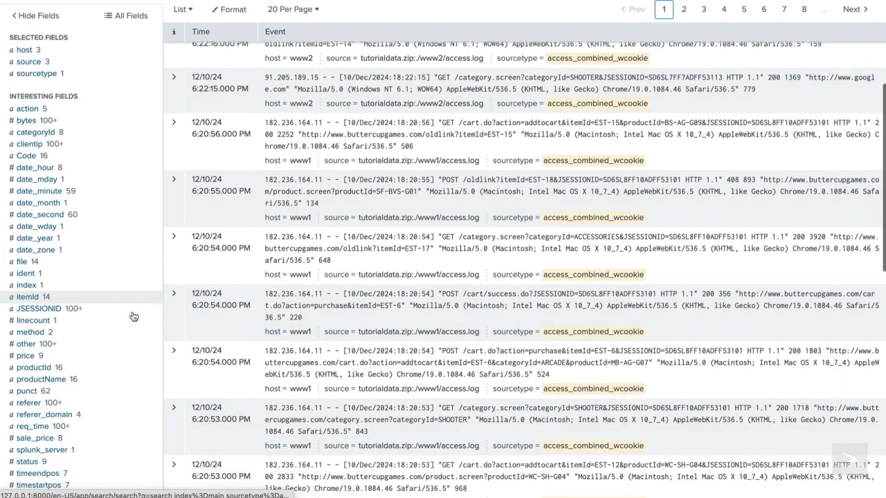
pyautogui.click(116, 380)
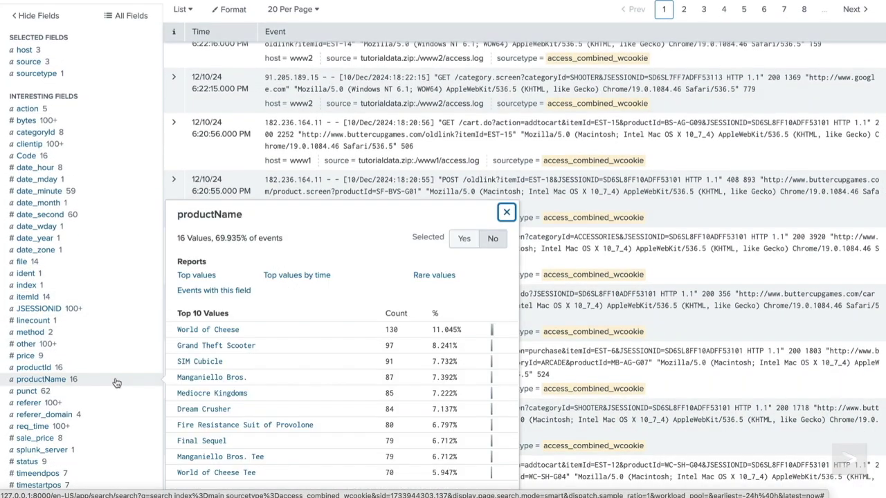